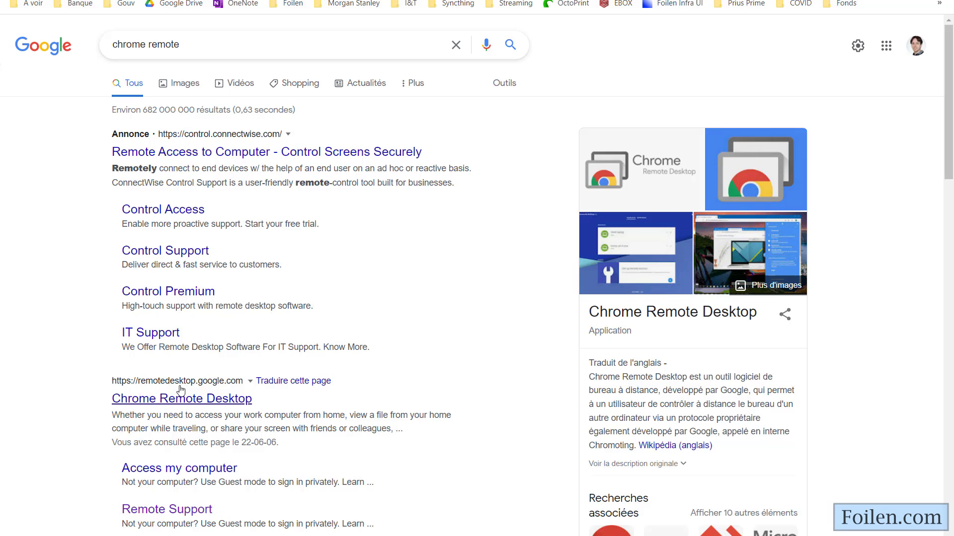
Open the Chrome Remote Desktop site from the search results, look at Remote Access, and return to Remote Support
{"action": "left_click", "coordinate": [206, 402]}
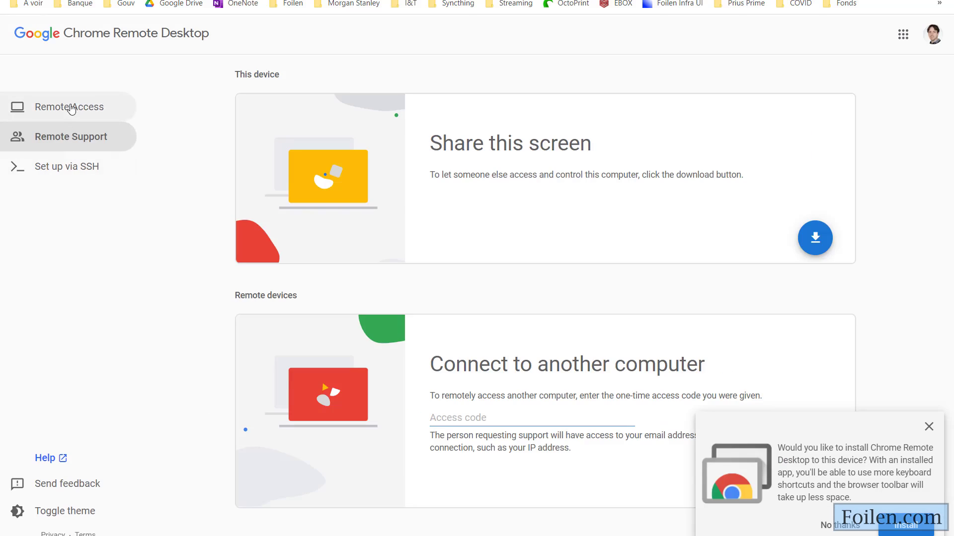
{"action": "left_click", "coordinate": [73, 108]}
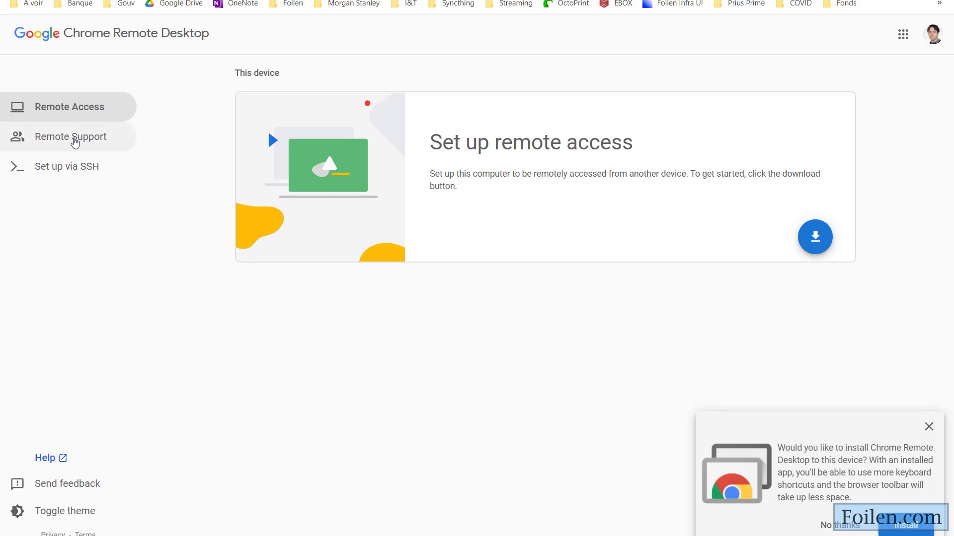
{"action": "left_click", "coordinate": [75, 141]}
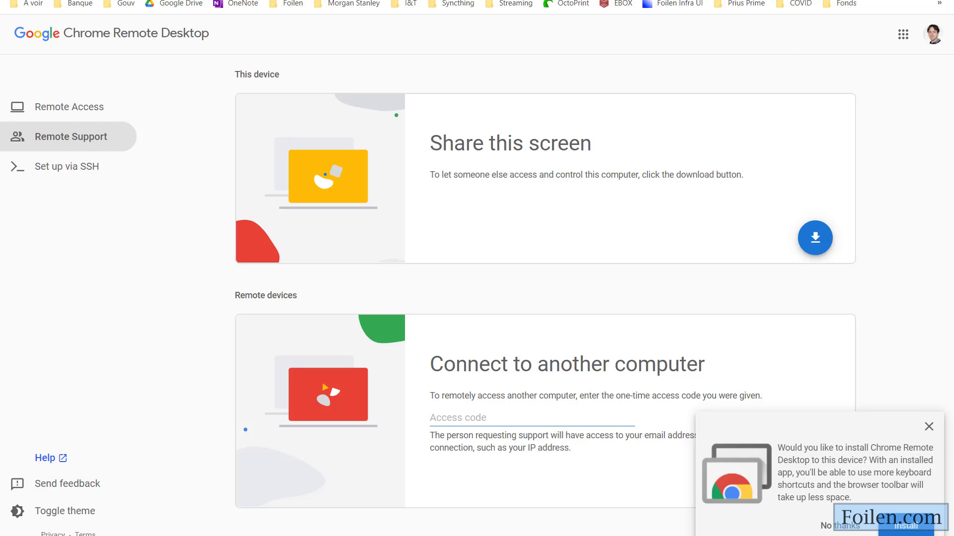
Open the Remote Support page through the short address rs.foilen.com
{"action": "key", "text": "ctrl+l"}
{"action": "type", "text": "rs"}
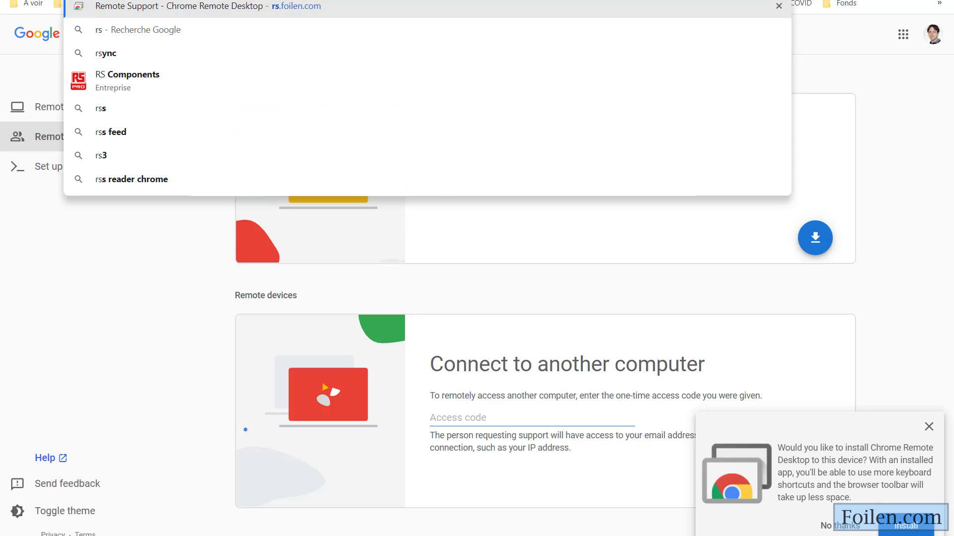
{"action": "type", "text": ".foilen.com"}
{"action": "key", "text": "Return"}
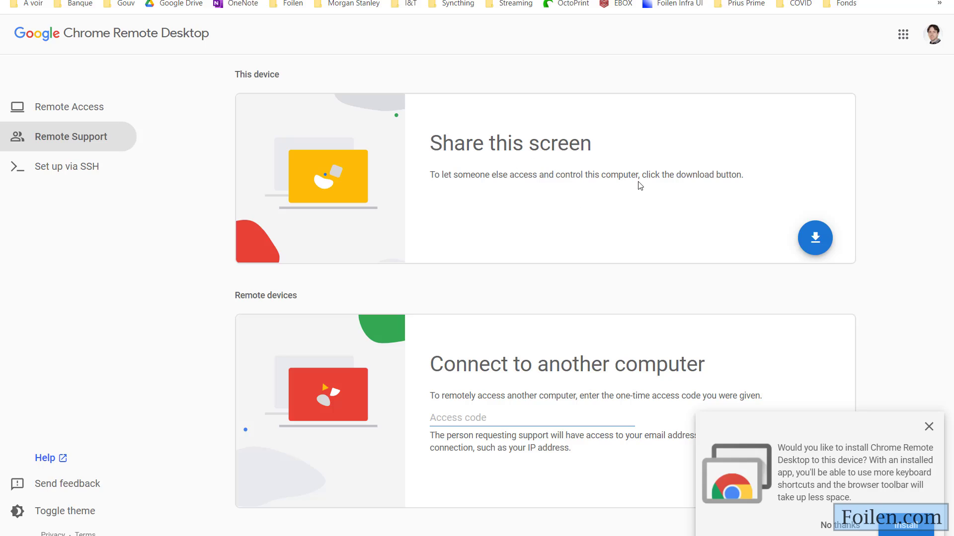
Add the Chrome Remote Desktop extension to Chrome, then accept the host installation and allow chromeremotedesktophost.msi to open
{"action": "left_click", "coordinate": [818, 238]}
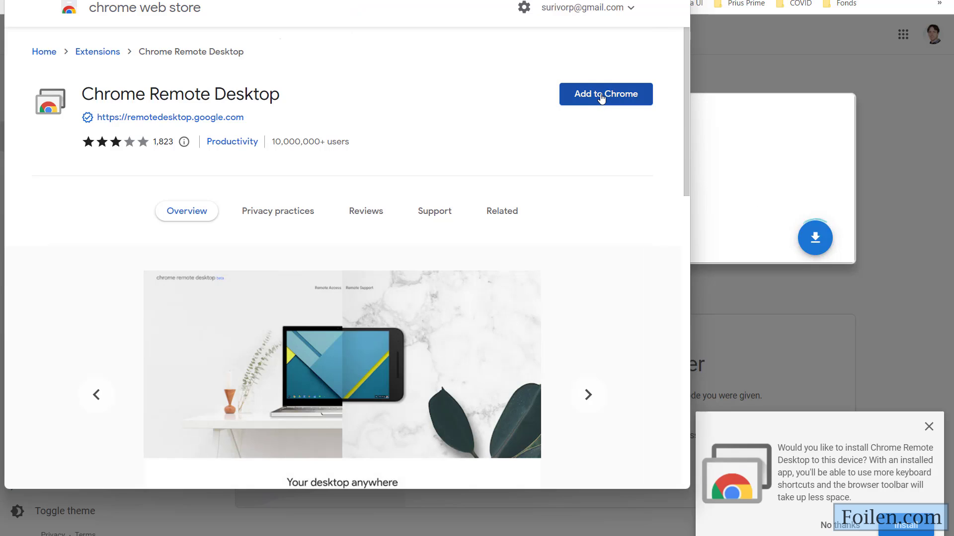
{"action": "left_click", "coordinate": [600, 98]}
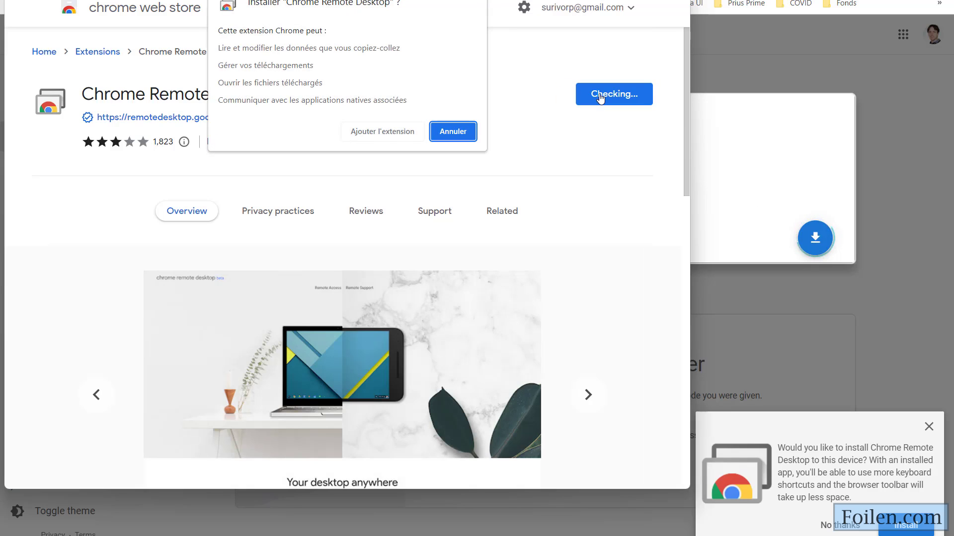
{"action": "left_click", "coordinate": [379, 133]}
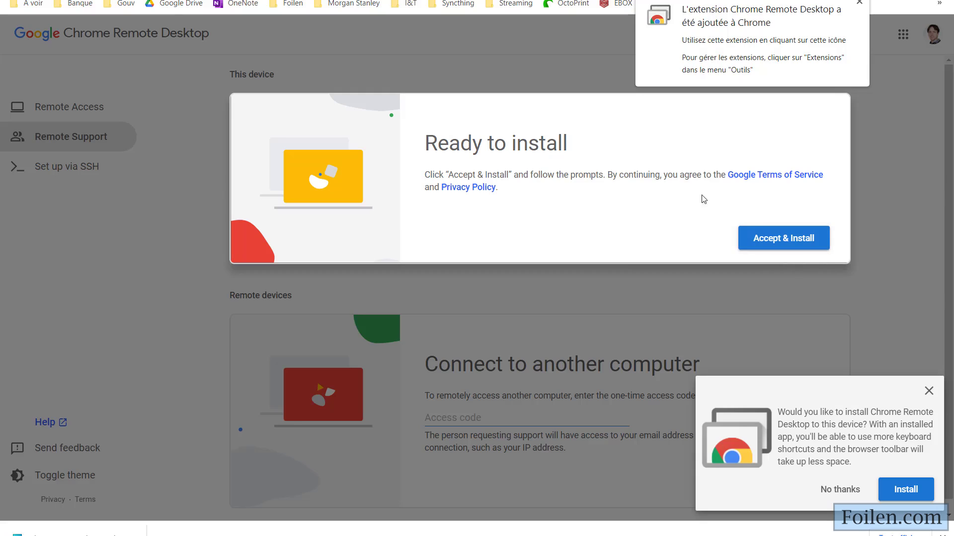
{"action": "left_click", "coordinate": [781, 240]}
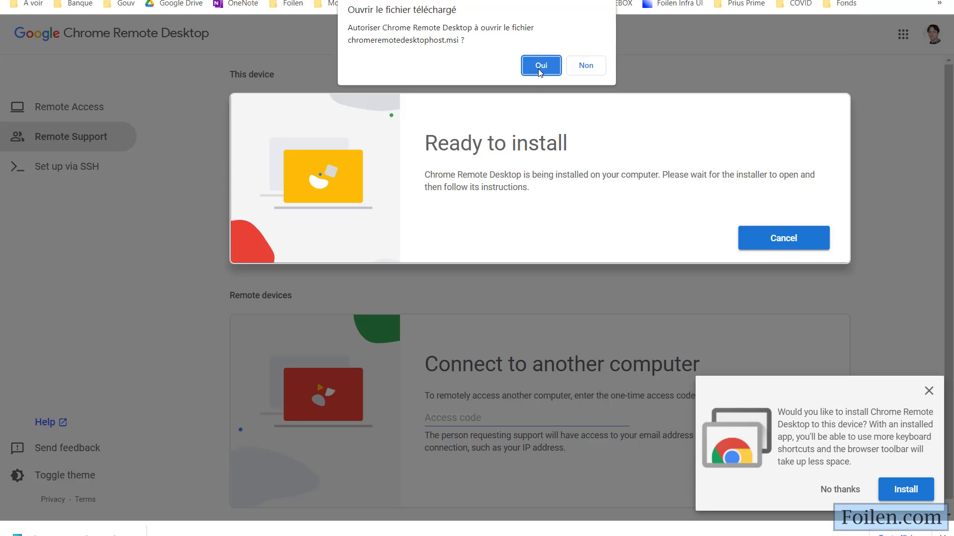
{"action": "left_click", "coordinate": [540, 72]}
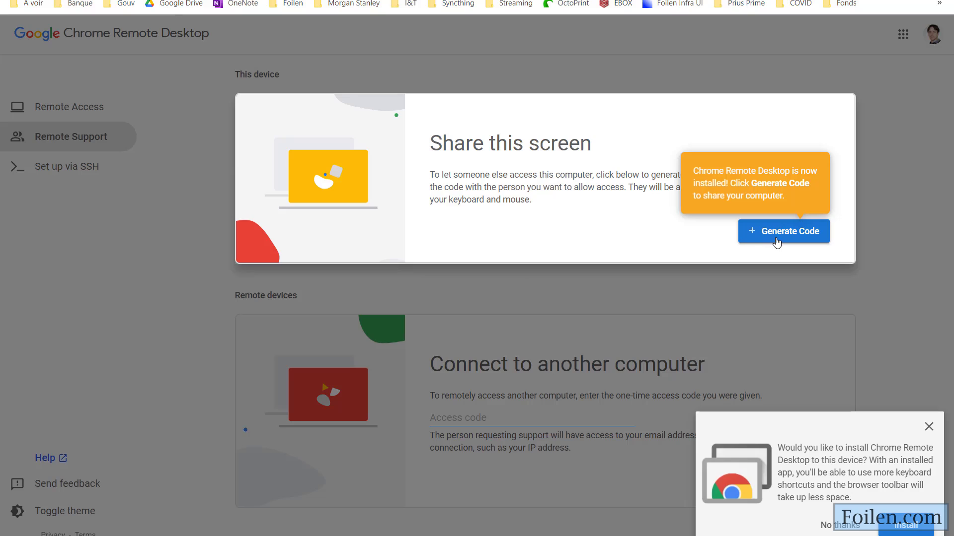
Generate a one-time access code for sharing this screen and paste it into the Remote help note
{"action": "left_click", "coordinate": [777, 236]}
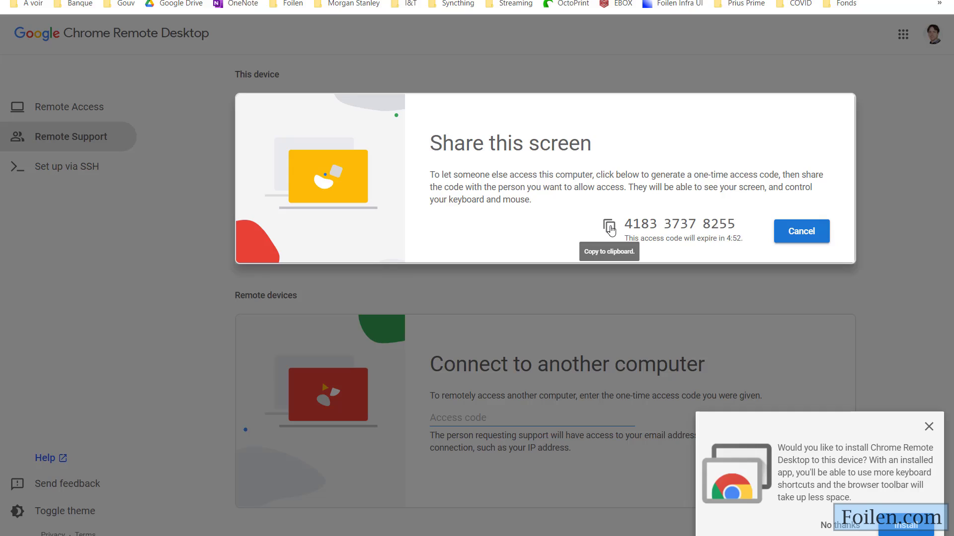
{"action": "left_click", "coordinate": [610, 229]}
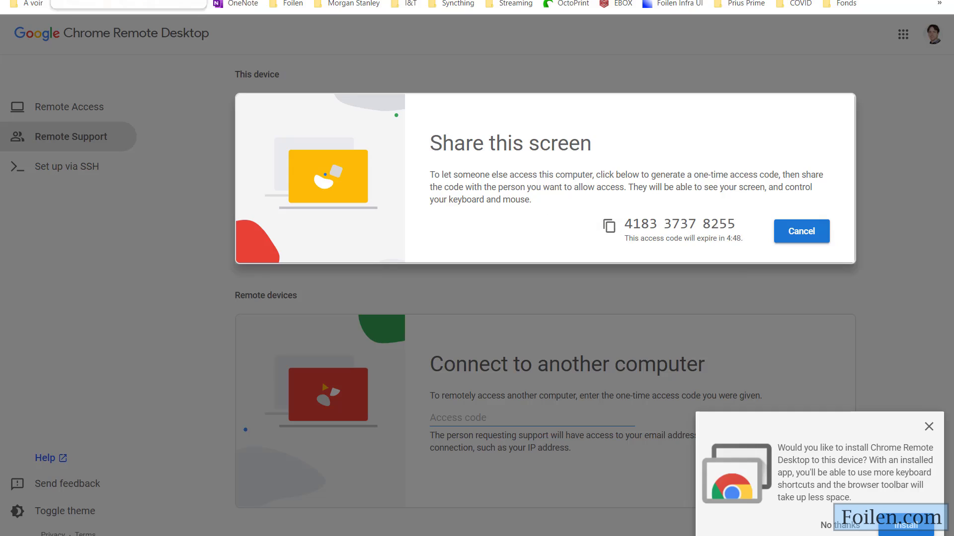
{"action": "key", "text": "ctrl+Tab"}
{"action": "key", "text": "ctrl+v"}
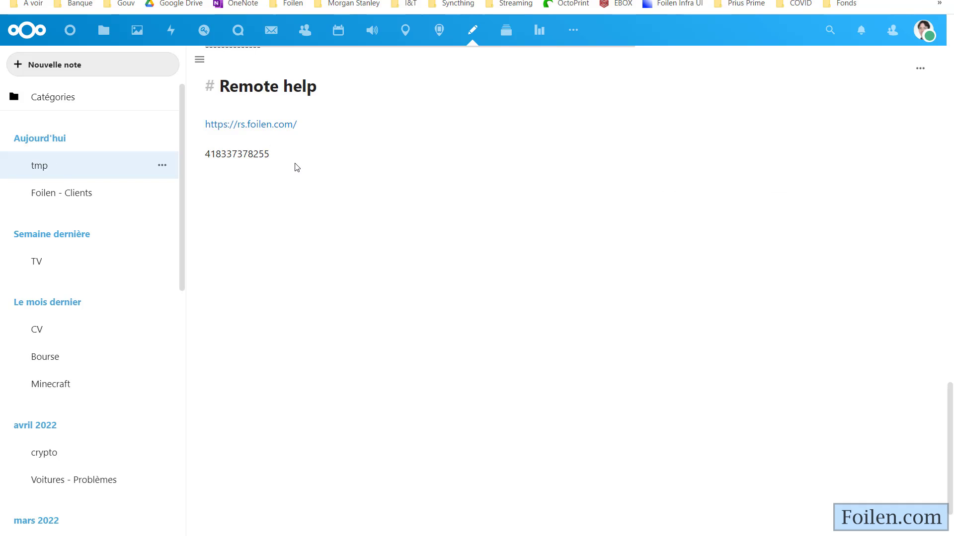
Switch to the helper's computer, connect using the one-time access code, and approve sharing on the host computer
{"action": "key", "text": "alt+Tab"}
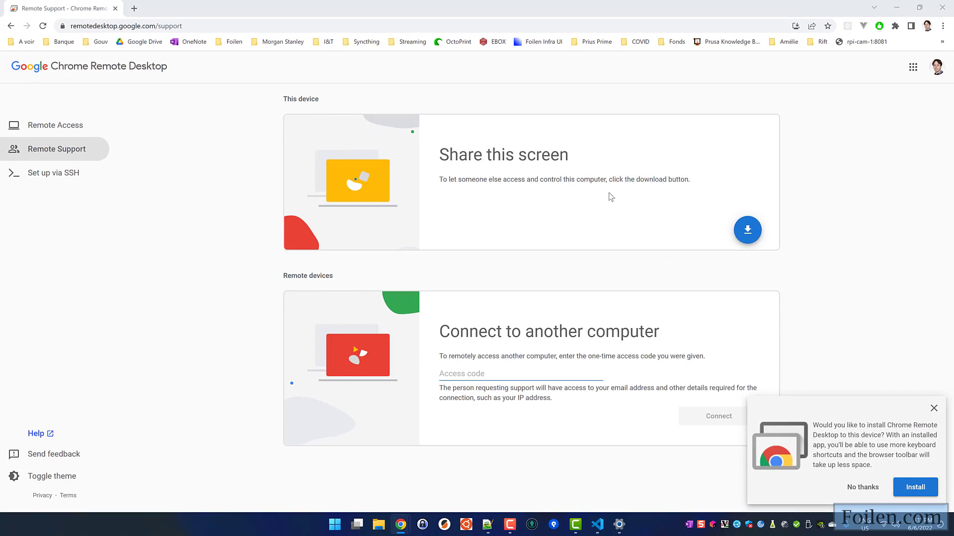
{"action": "left_click", "coordinate": [455, 376]}
{"action": "key", "text": "ctrl+v"}
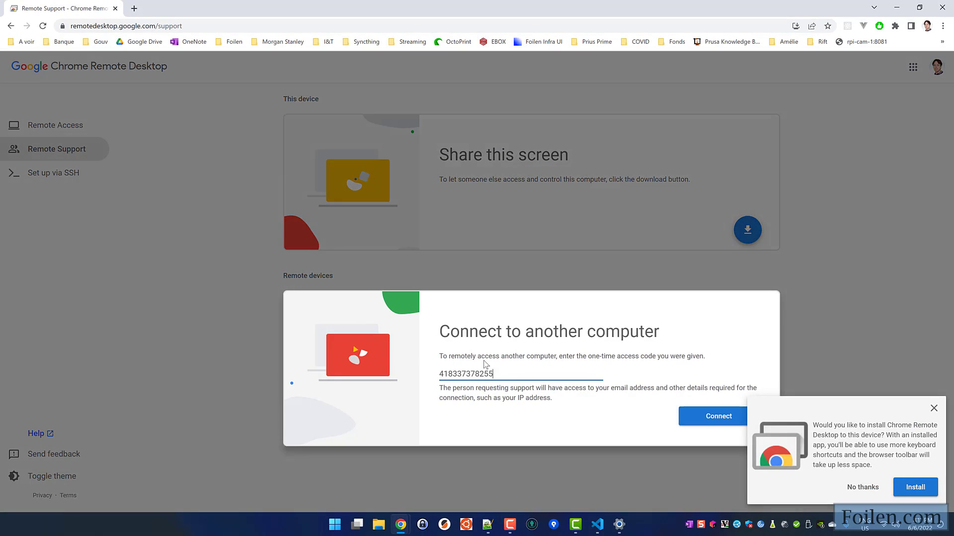
{"action": "left_click", "coordinate": [709, 421]}
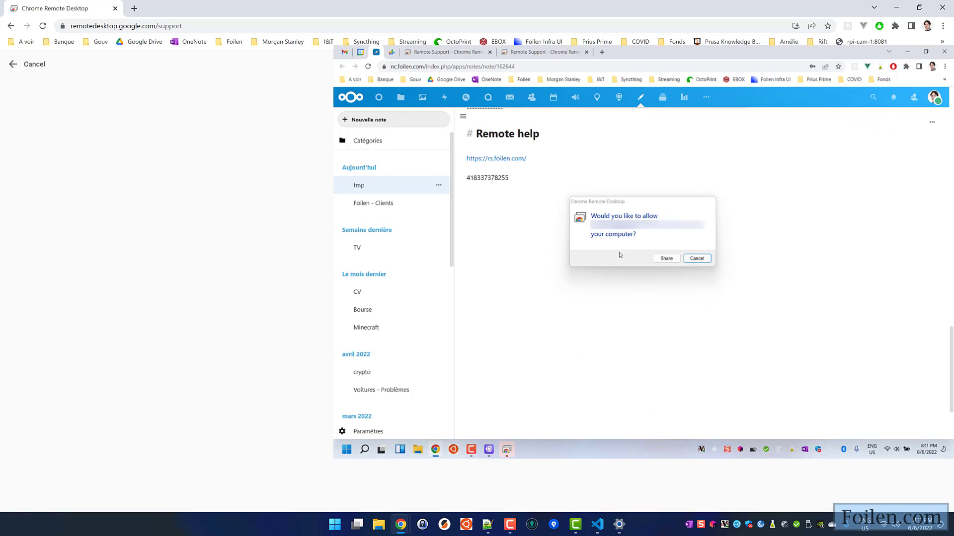
{"action": "left_click", "coordinate": [666, 258]}
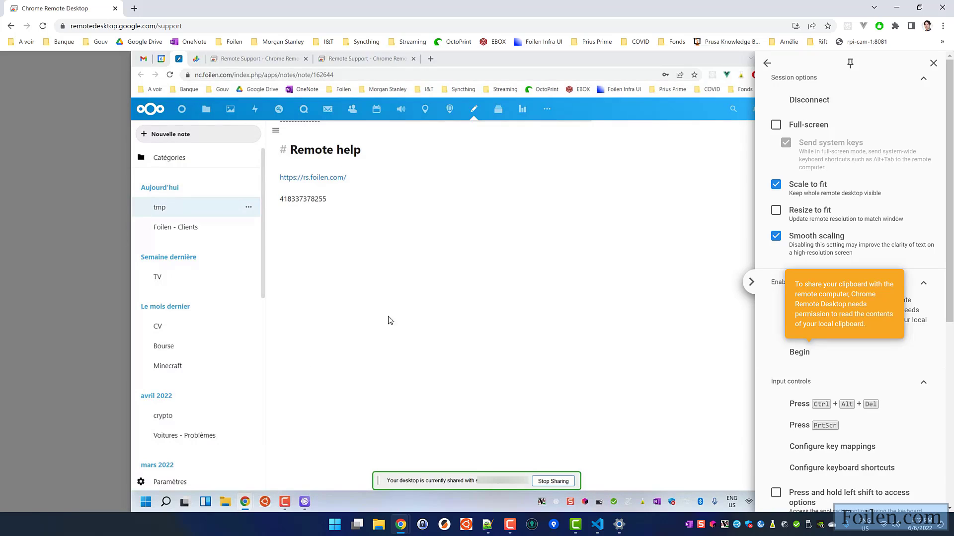
Test mouse control of the remote desktop by selecting the access code text in the Remote help note
{"action": "double_click", "coordinate": [326, 201]}
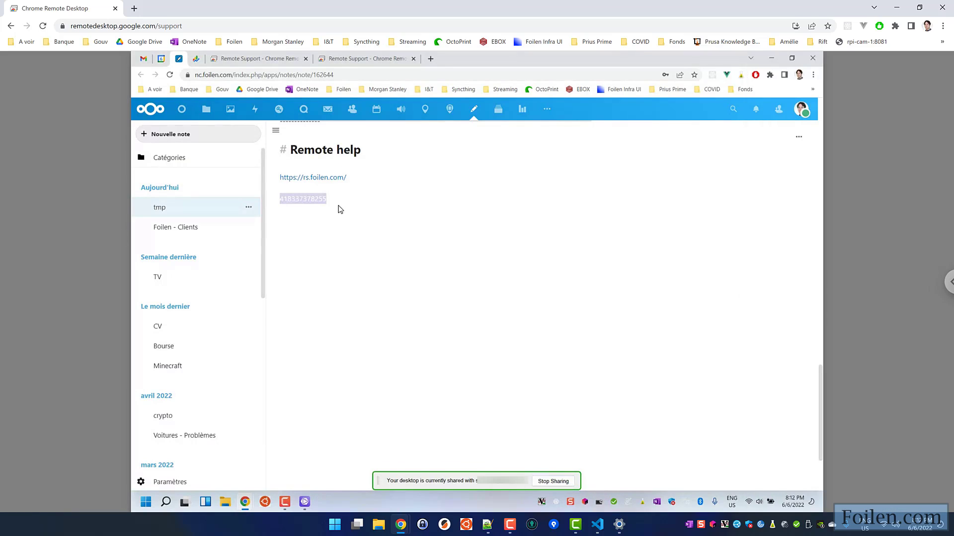
{"action": "left_click", "coordinate": [342, 205]}
{"action": "left_click_drag", "start_coordinate": [342, 205], "coordinate": [304, 200]}
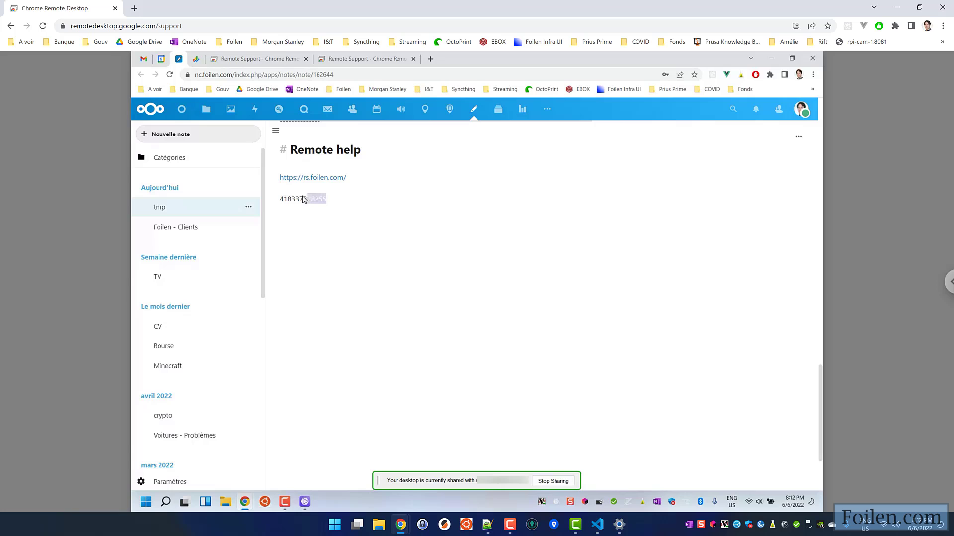
Test keyboard control in the remote browser by entering "you" in a new tab's address bar, then close that tab
{"action": "left_click", "coordinate": [352, 60]}
{"action": "left_click", "coordinate": [429, 60]}
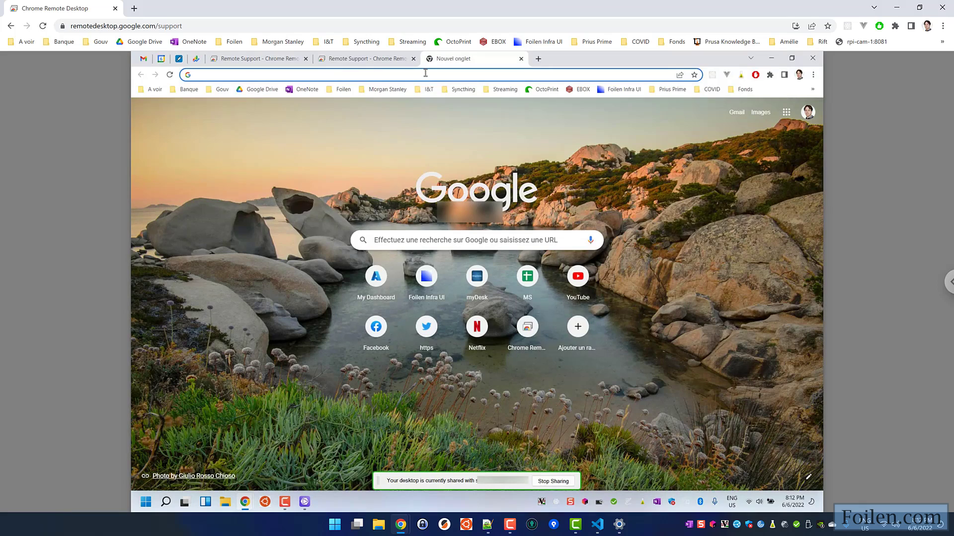
{"action": "type", "text": "you"}
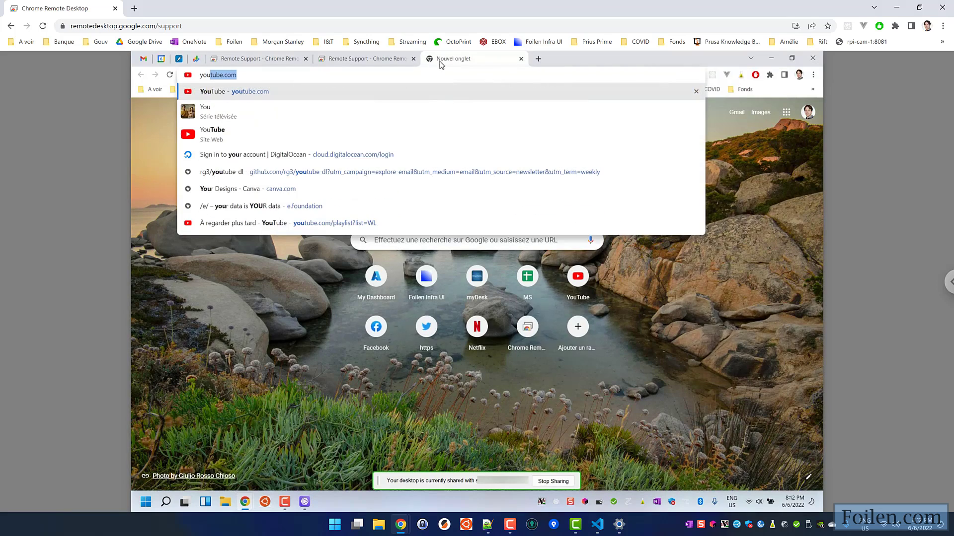
{"action": "middle_click", "coordinate": [442, 64]}
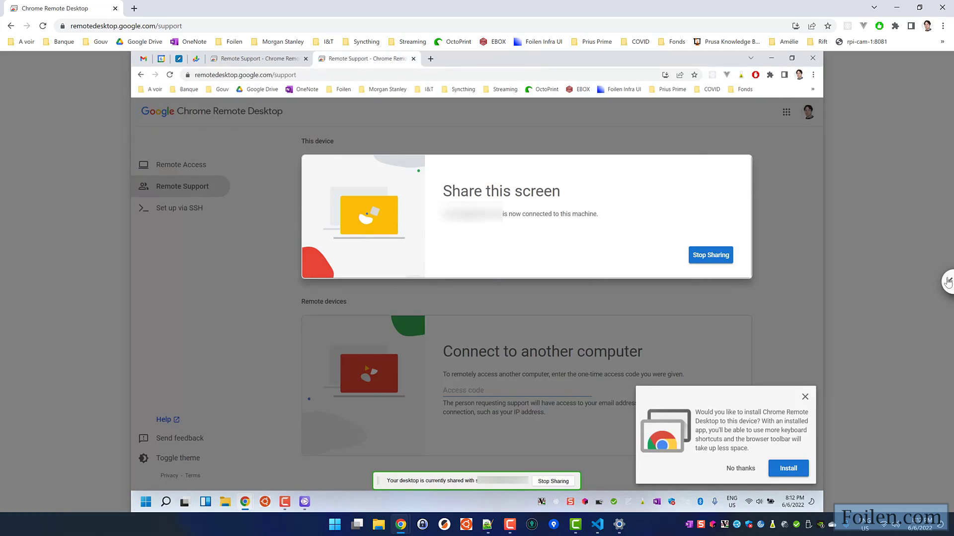
Turn on full-screen mode for the remote session and enable clipboard synchronization, granting the clipboard permission
{"action": "left_click", "coordinate": [948, 283]}
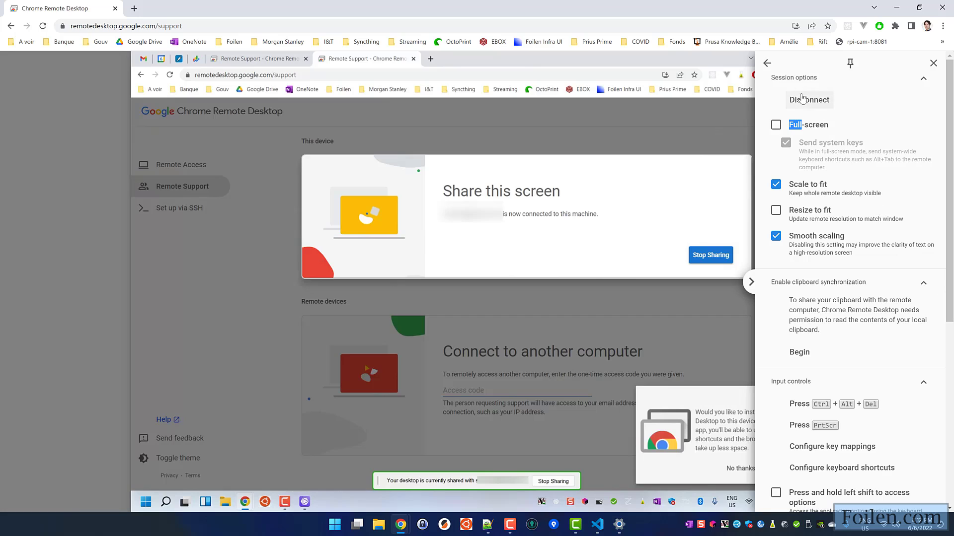
{"action": "left_click", "coordinate": [776, 125]}
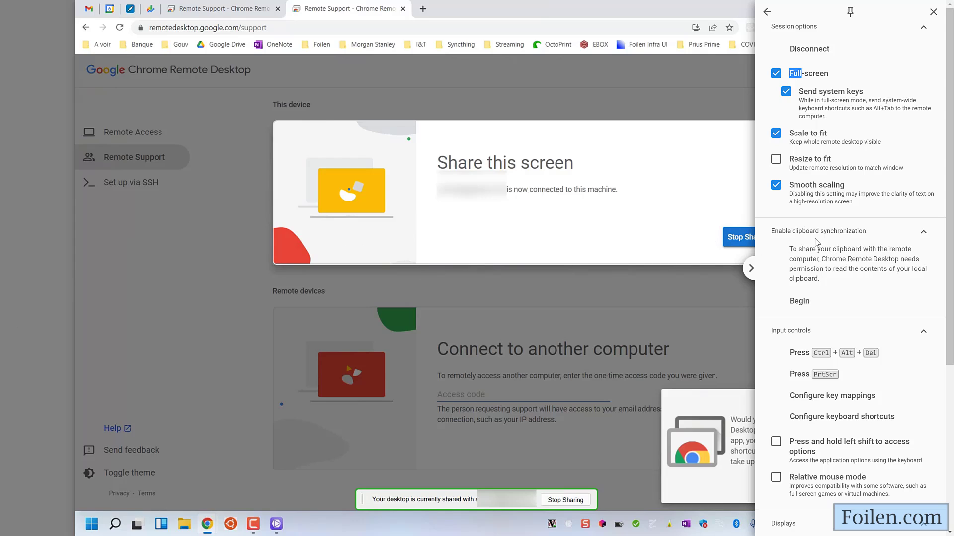
{"action": "left_click", "coordinate": [800, 301]}
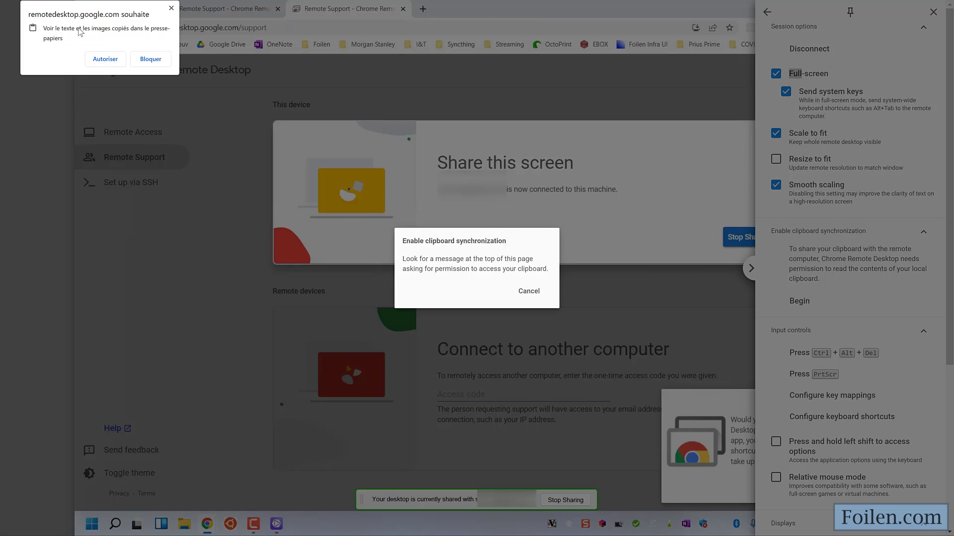
{"action": "left_click", "coordinate": [106, 60]}
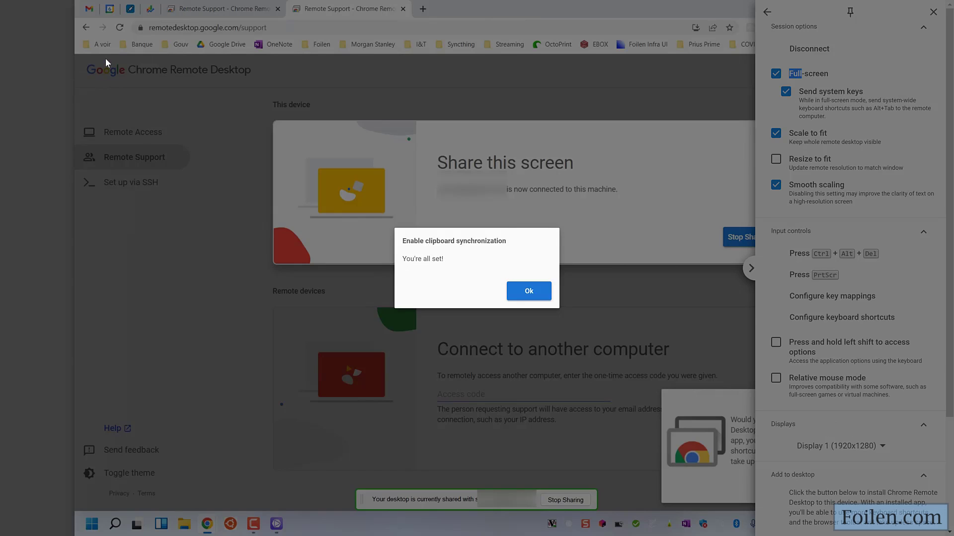
{"action": "left_click", "coordinate": [532, 292]}
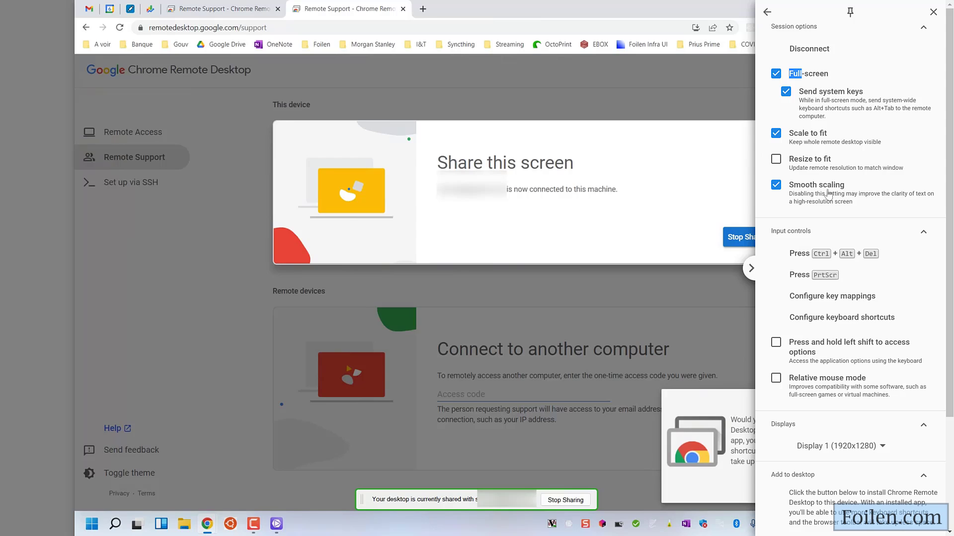
Look through the remaining session options, close them, and stop sharing the desktop, acknowledging the end of the session
{"action": "scroll", "coordinate": [844, 303], "scroll_direction": "down", "scroll_amount": 3}
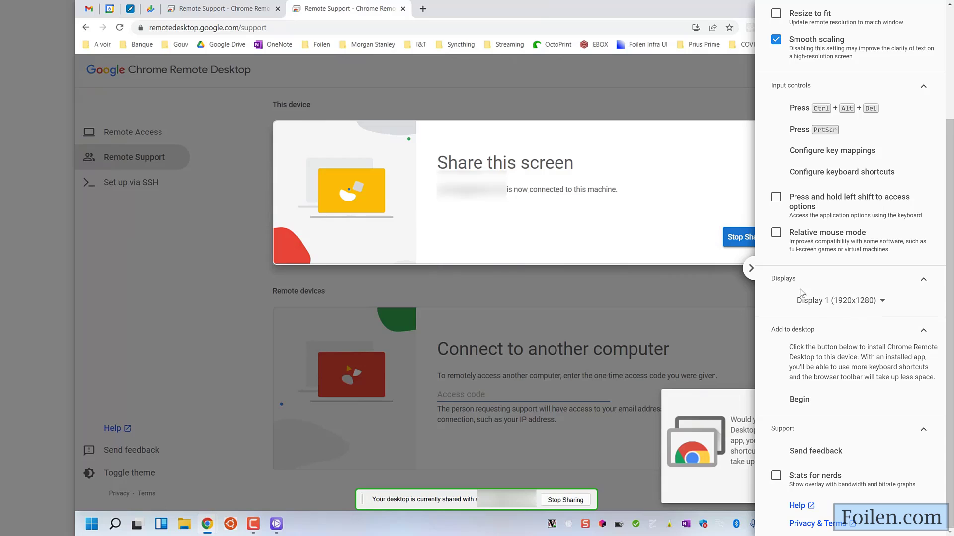
{"action": "left_click", "coordinate": [631, 223]}
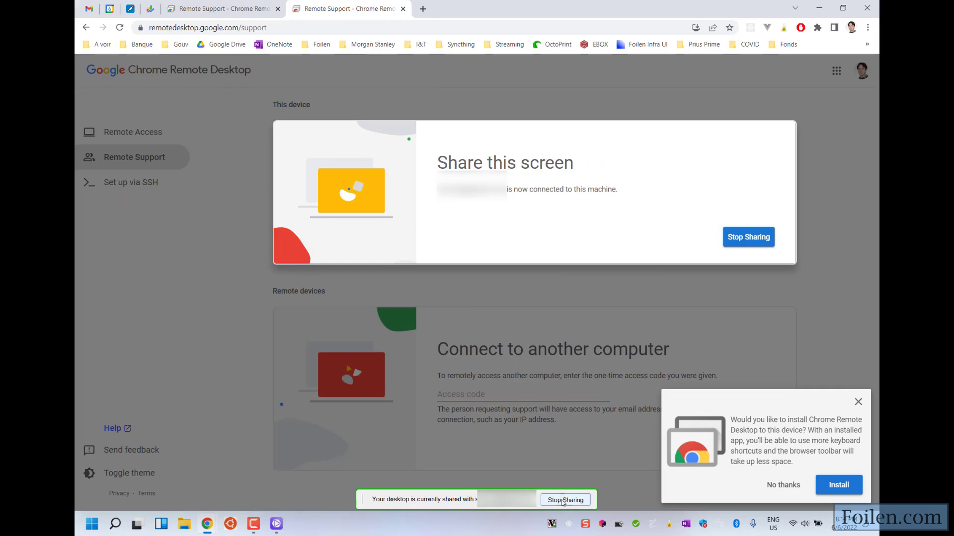
{"action": "left_click", "coordinate": [563, 501]}
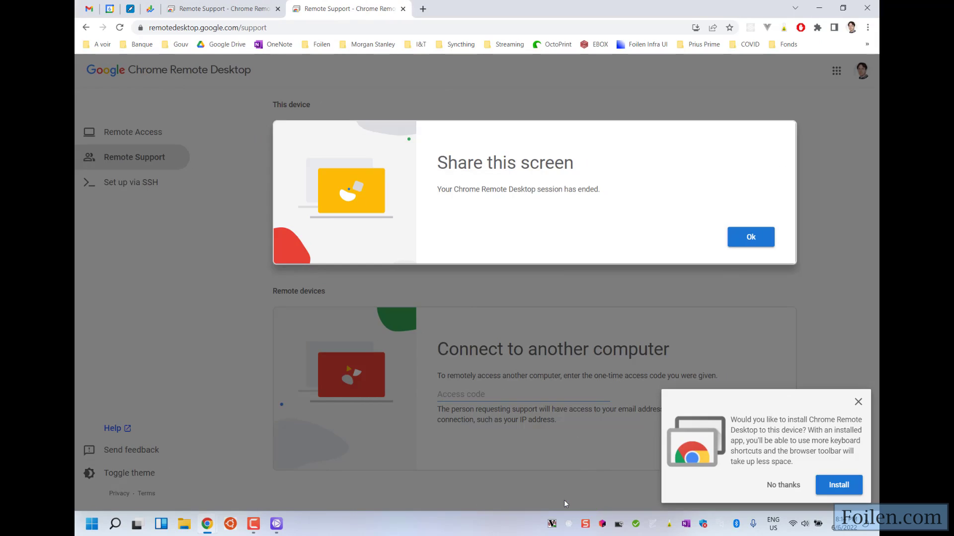
{"action": "left_click", "coordinate": [733, 238]}
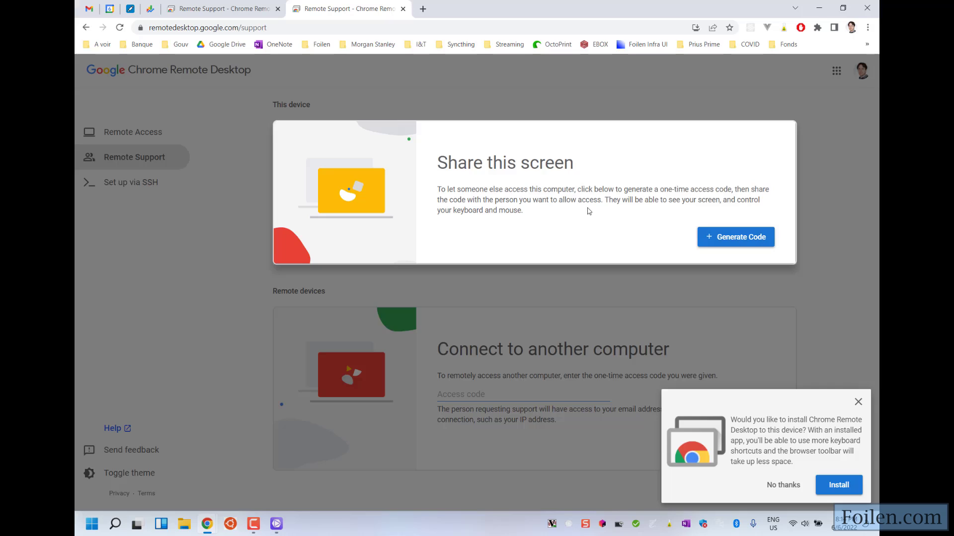